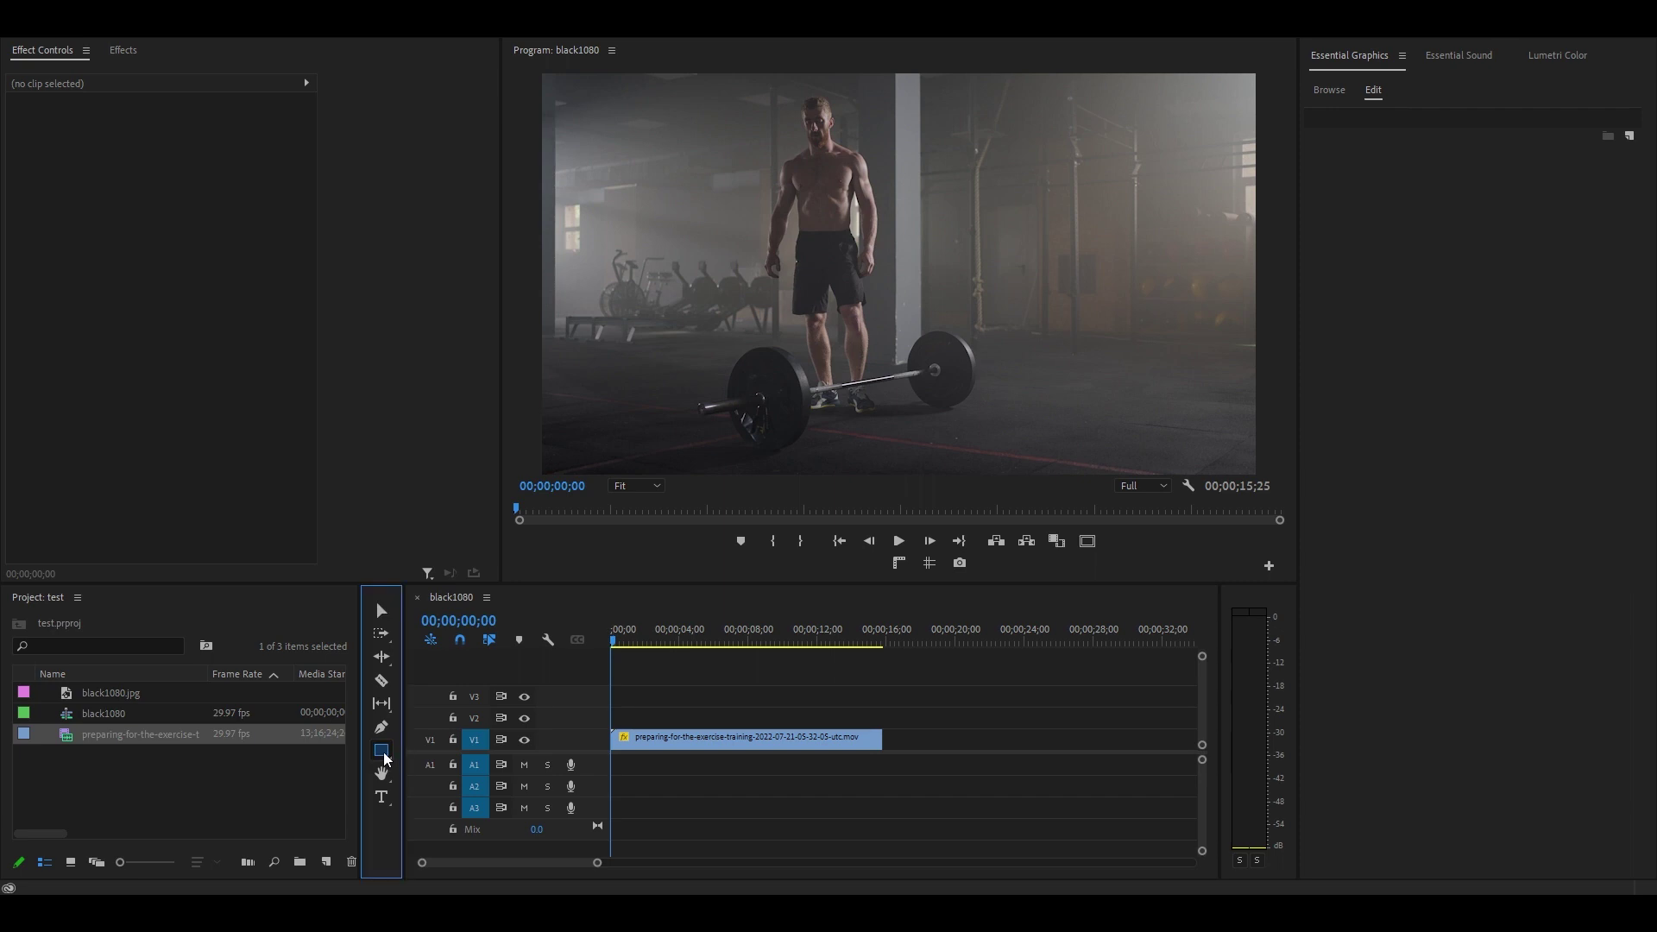
Step: Draw a rectangle at the top right of the footage with no fill and a white stroke of width 5
left_click_drag(944, 114, 1216, 139)
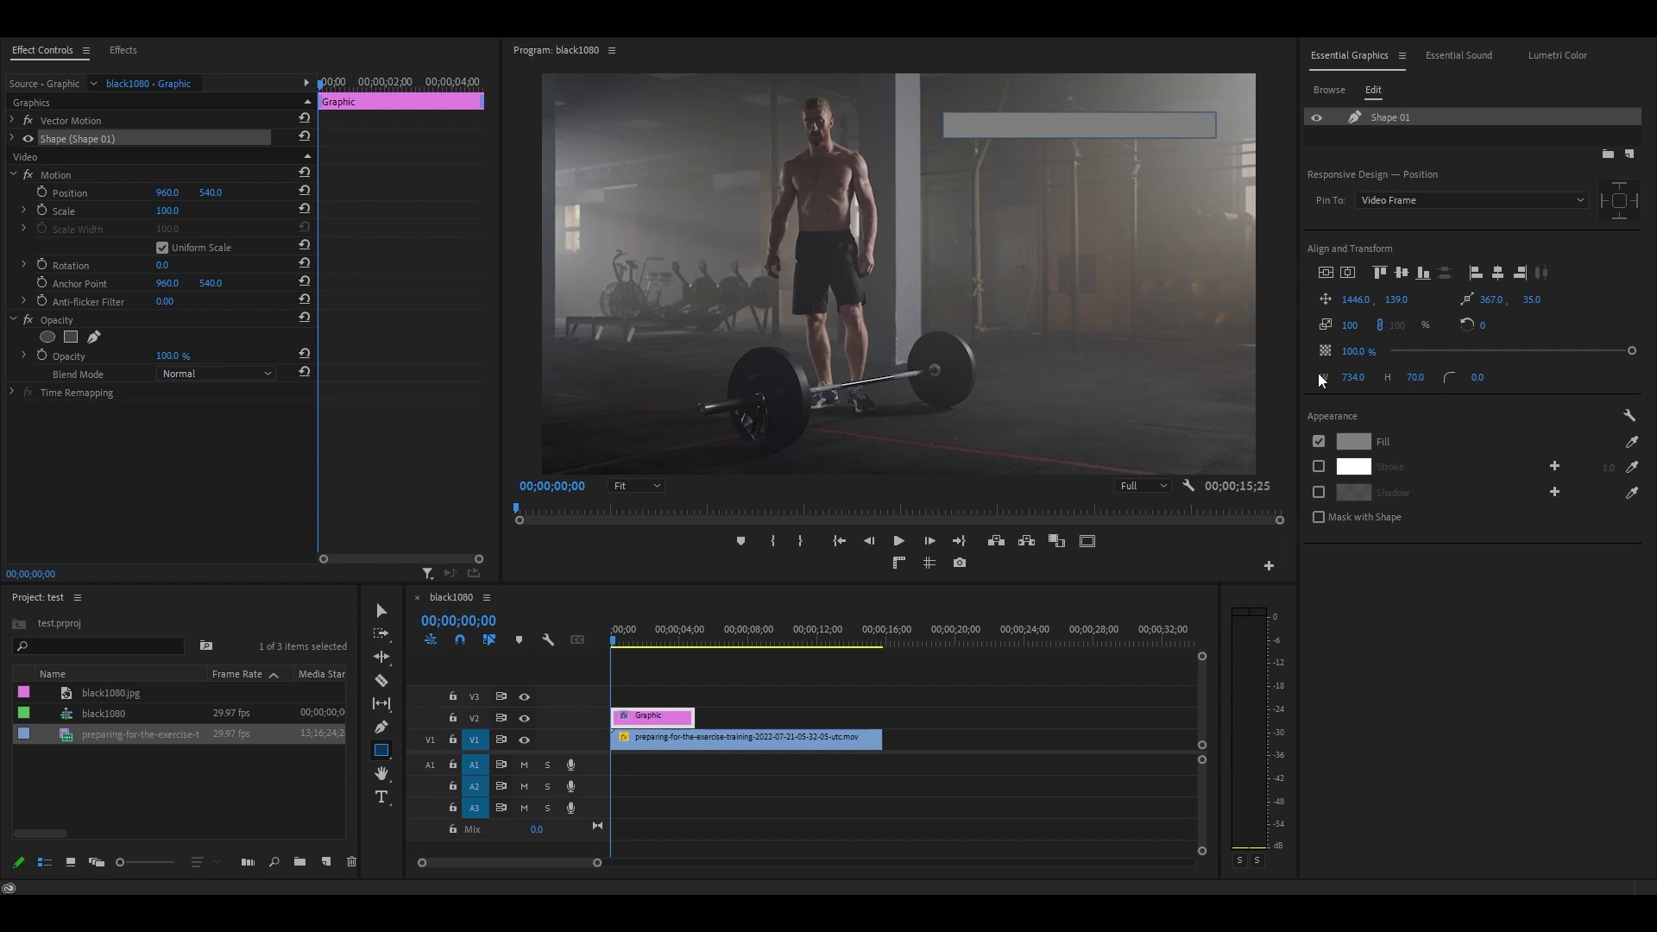
left_click(1320, 441)
left_click(1320, 465)
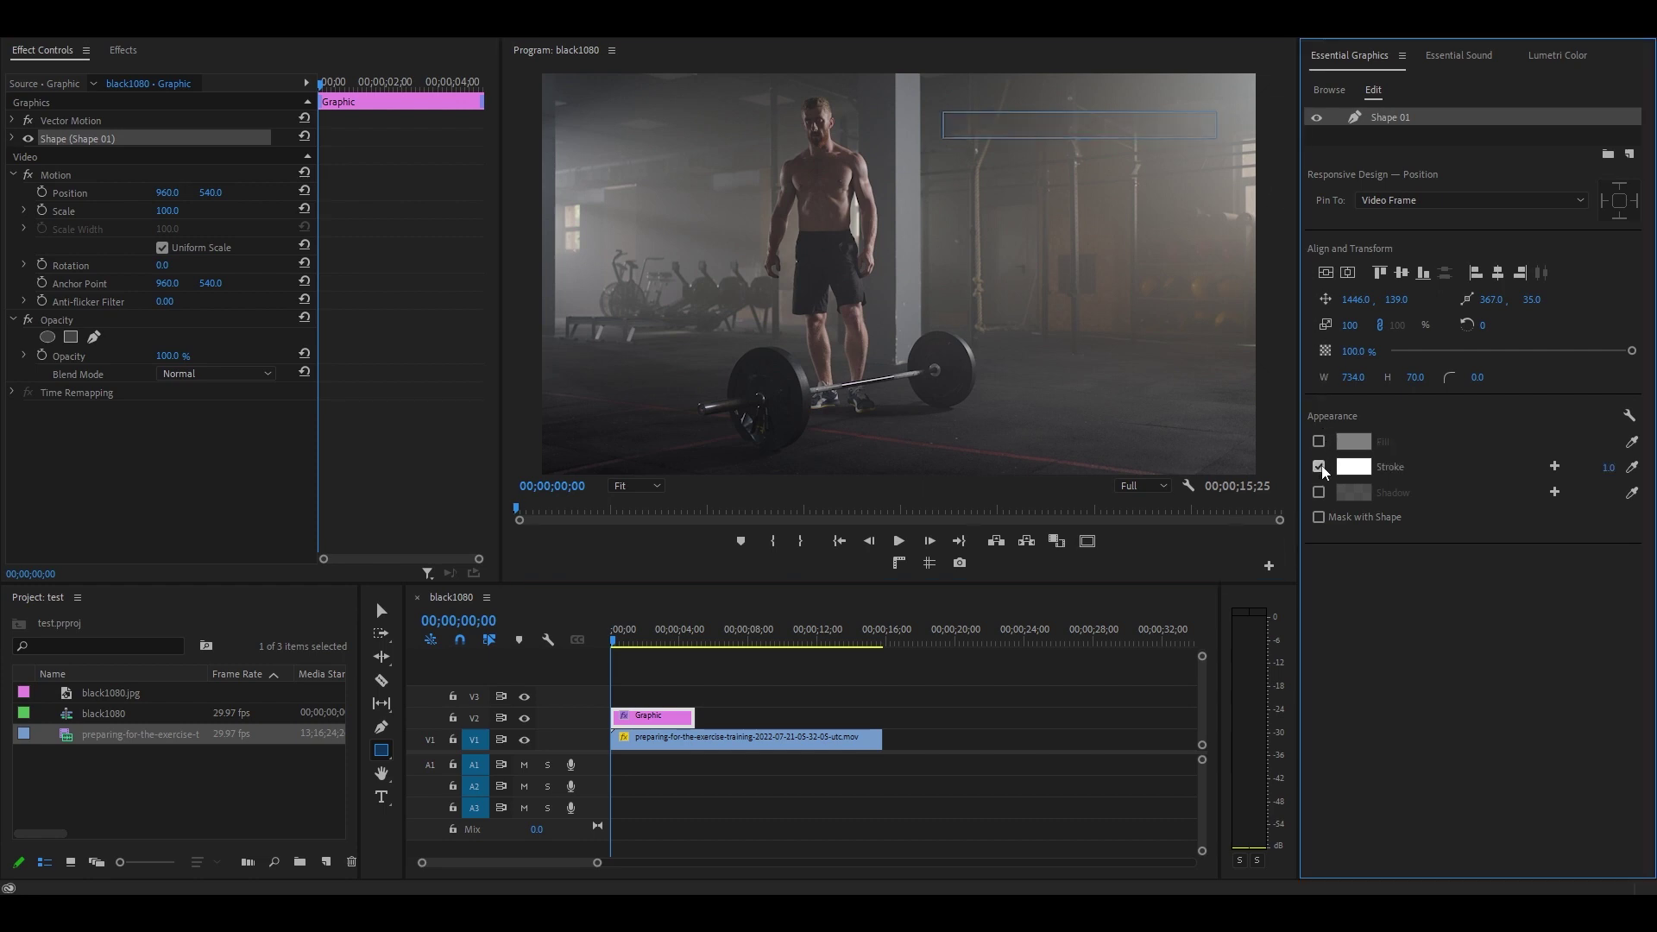
type("5")
key("Return")
left_click(972, 488)
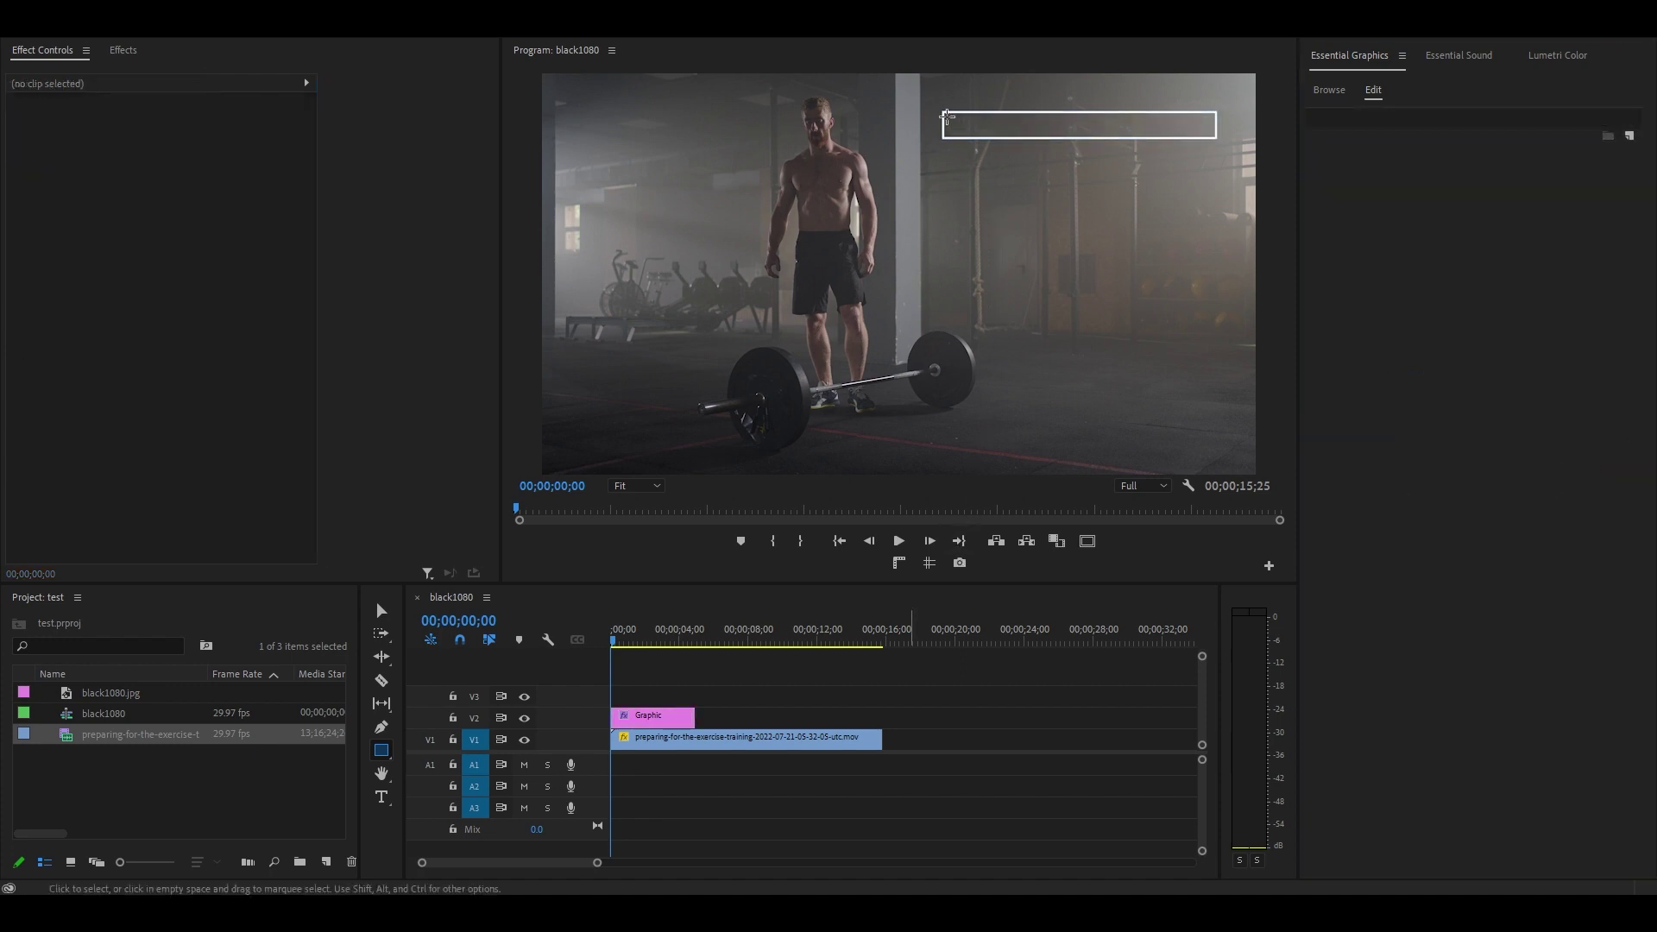
Step: Draw a red-filled bar with no stroke inside the white outline, then select both graphic clips to lengthen them
left_click_drag(947, 115, 1212, 135)
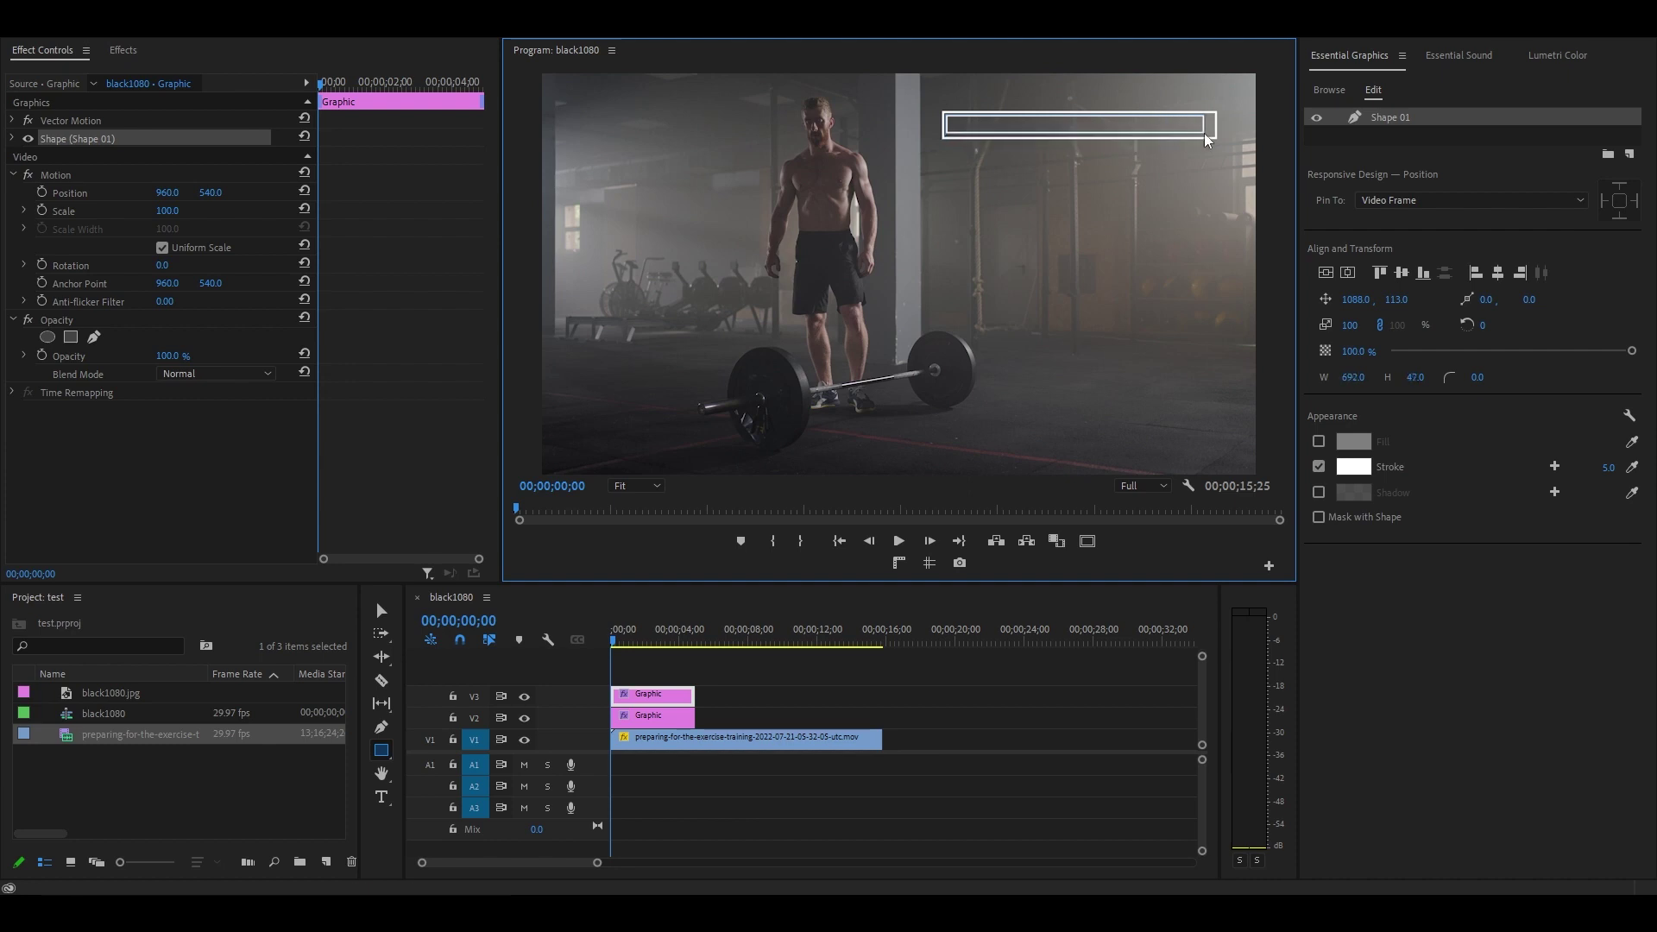
left_click_drag(1212, 136, 1211, 135)
left_click(1319, 467)
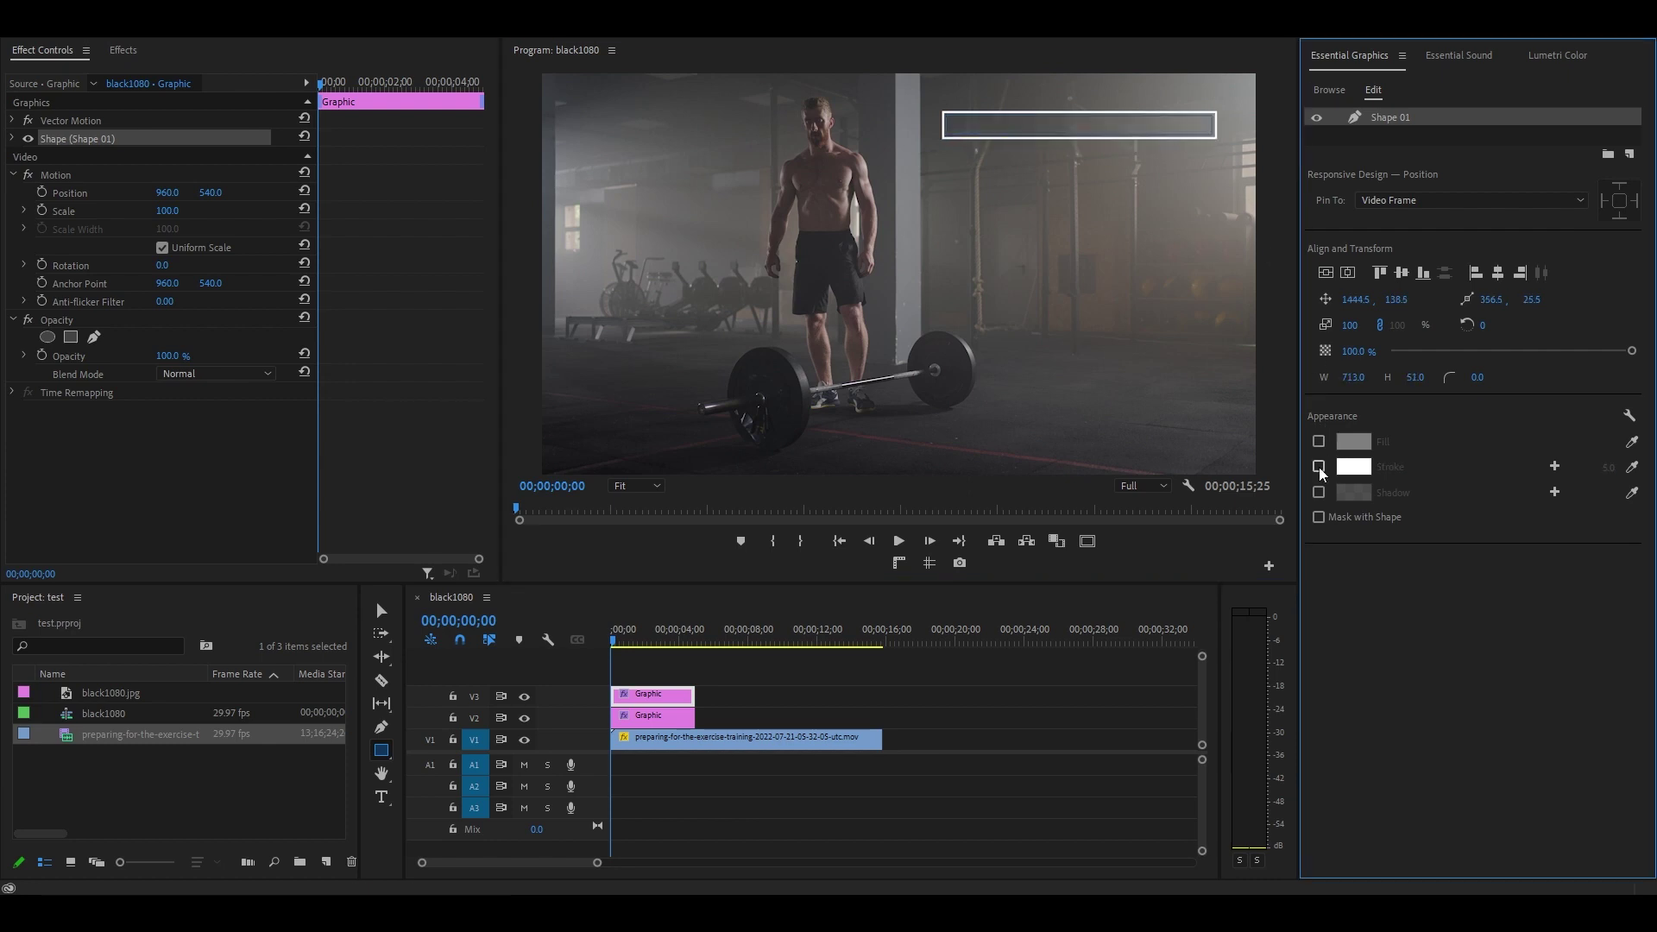
left_click(1319, 441)
left_click_drag(806, 539, 839, 571)
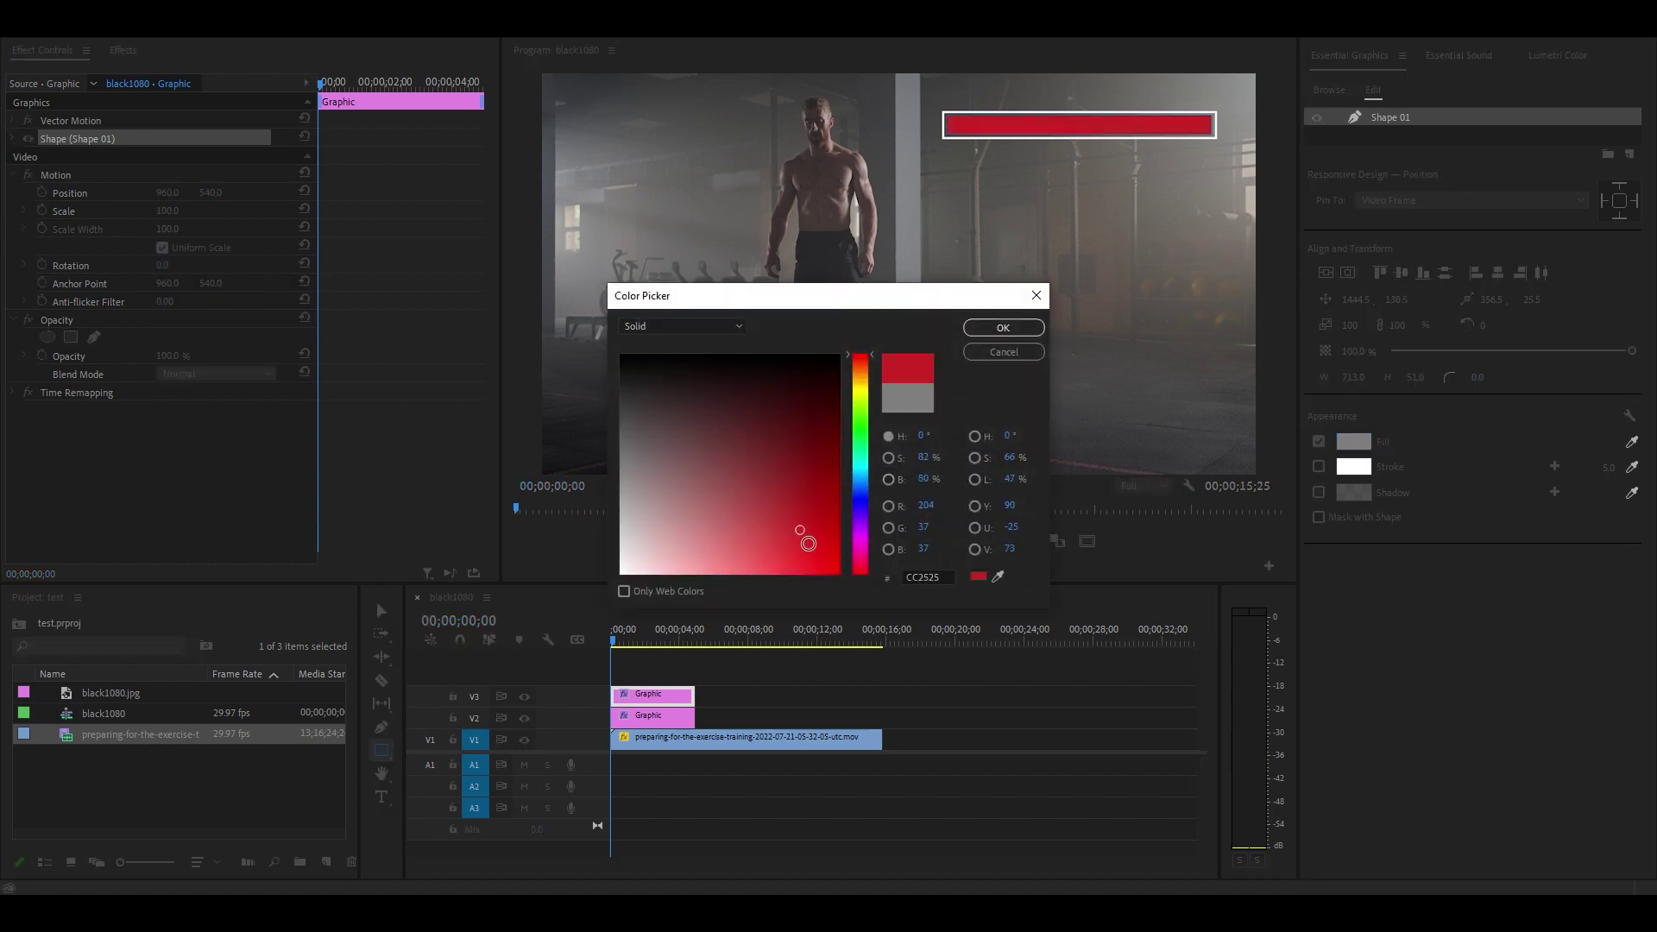
left_click(1005, 328)
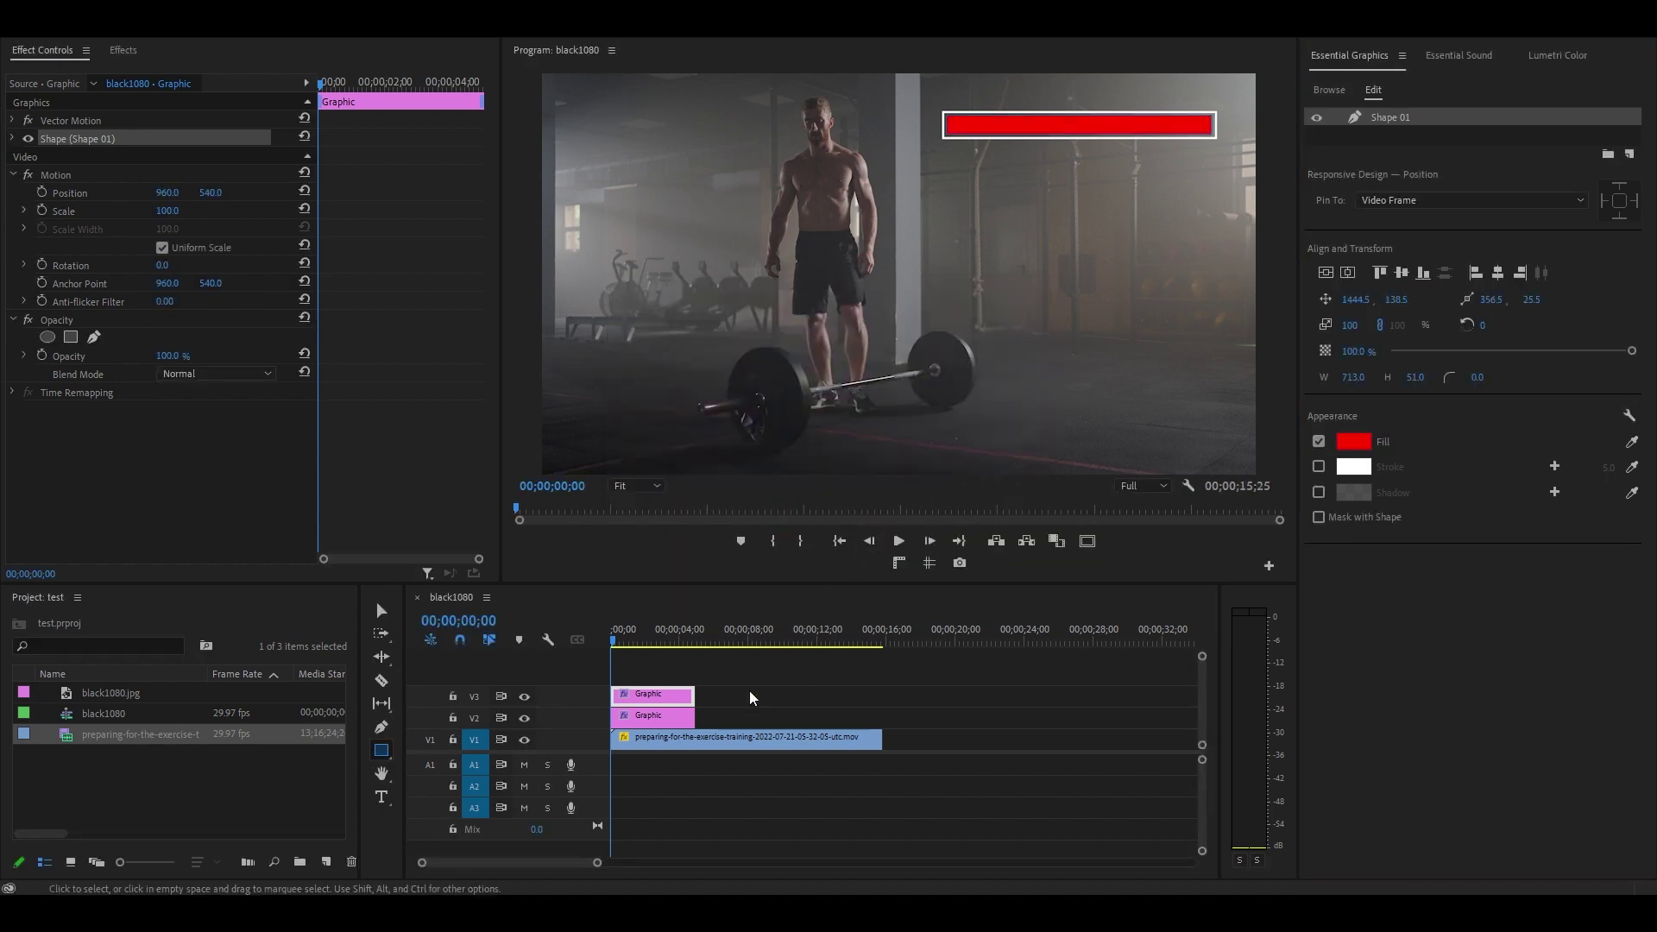
left_click(684, 714)
left_click_drag(687, 709, 809, 696)
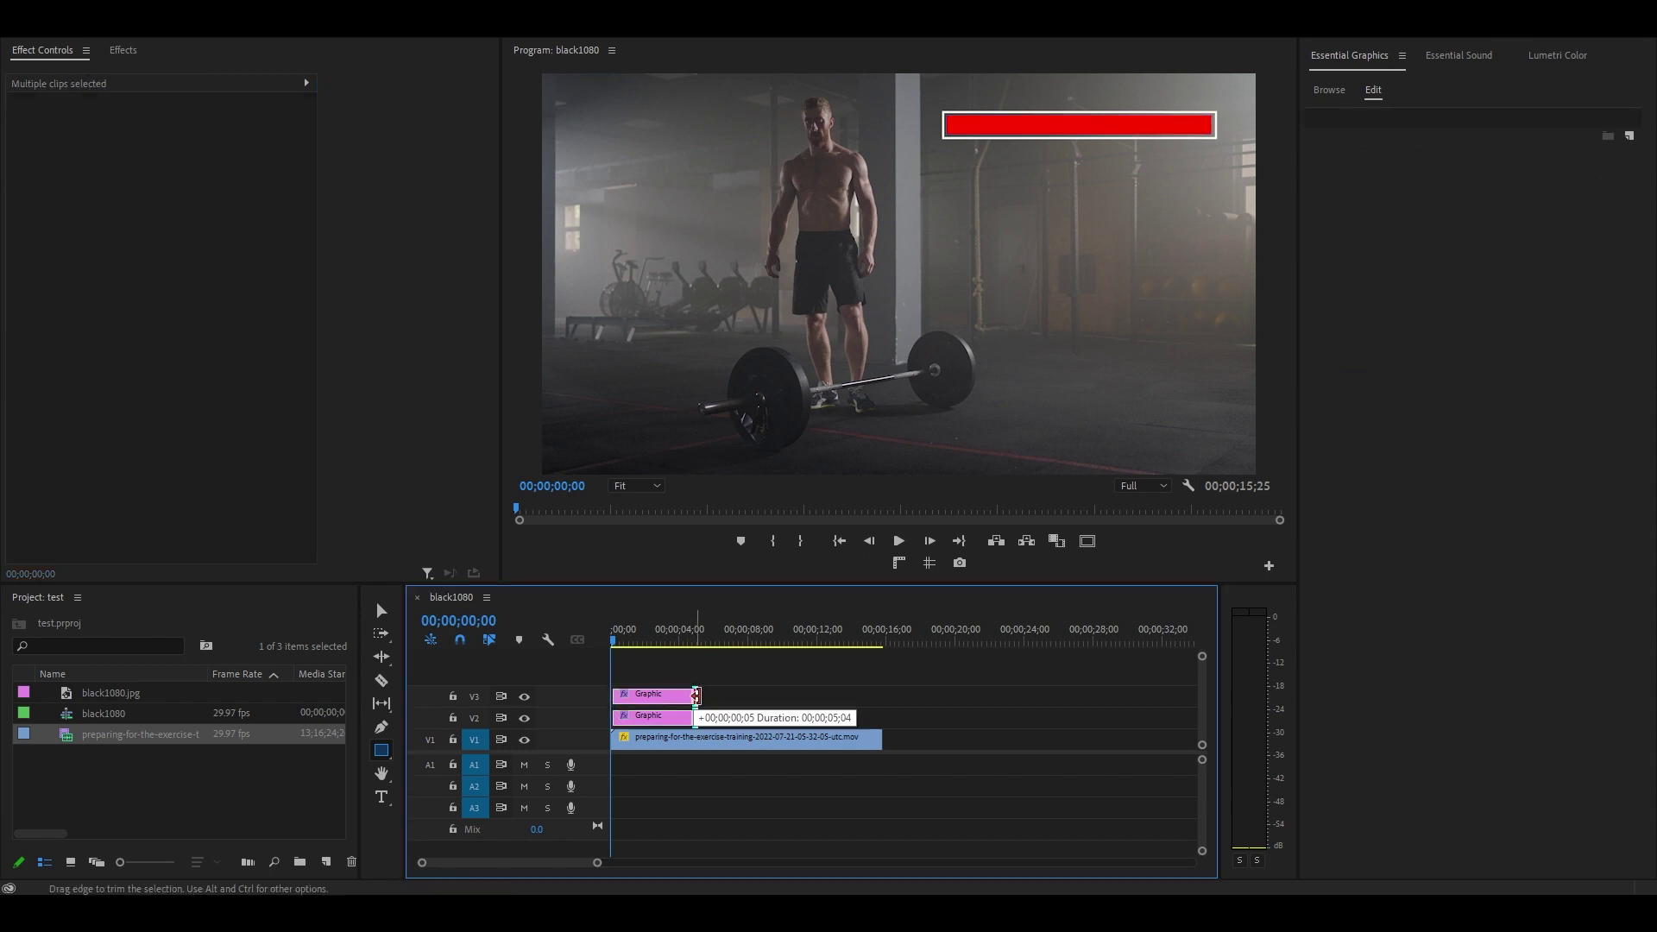
Step: Extend both graphic clips to about 12 seconds and drag the Crop effect onto the red bar clip
left_click_drag(809, 694, 813, 695)
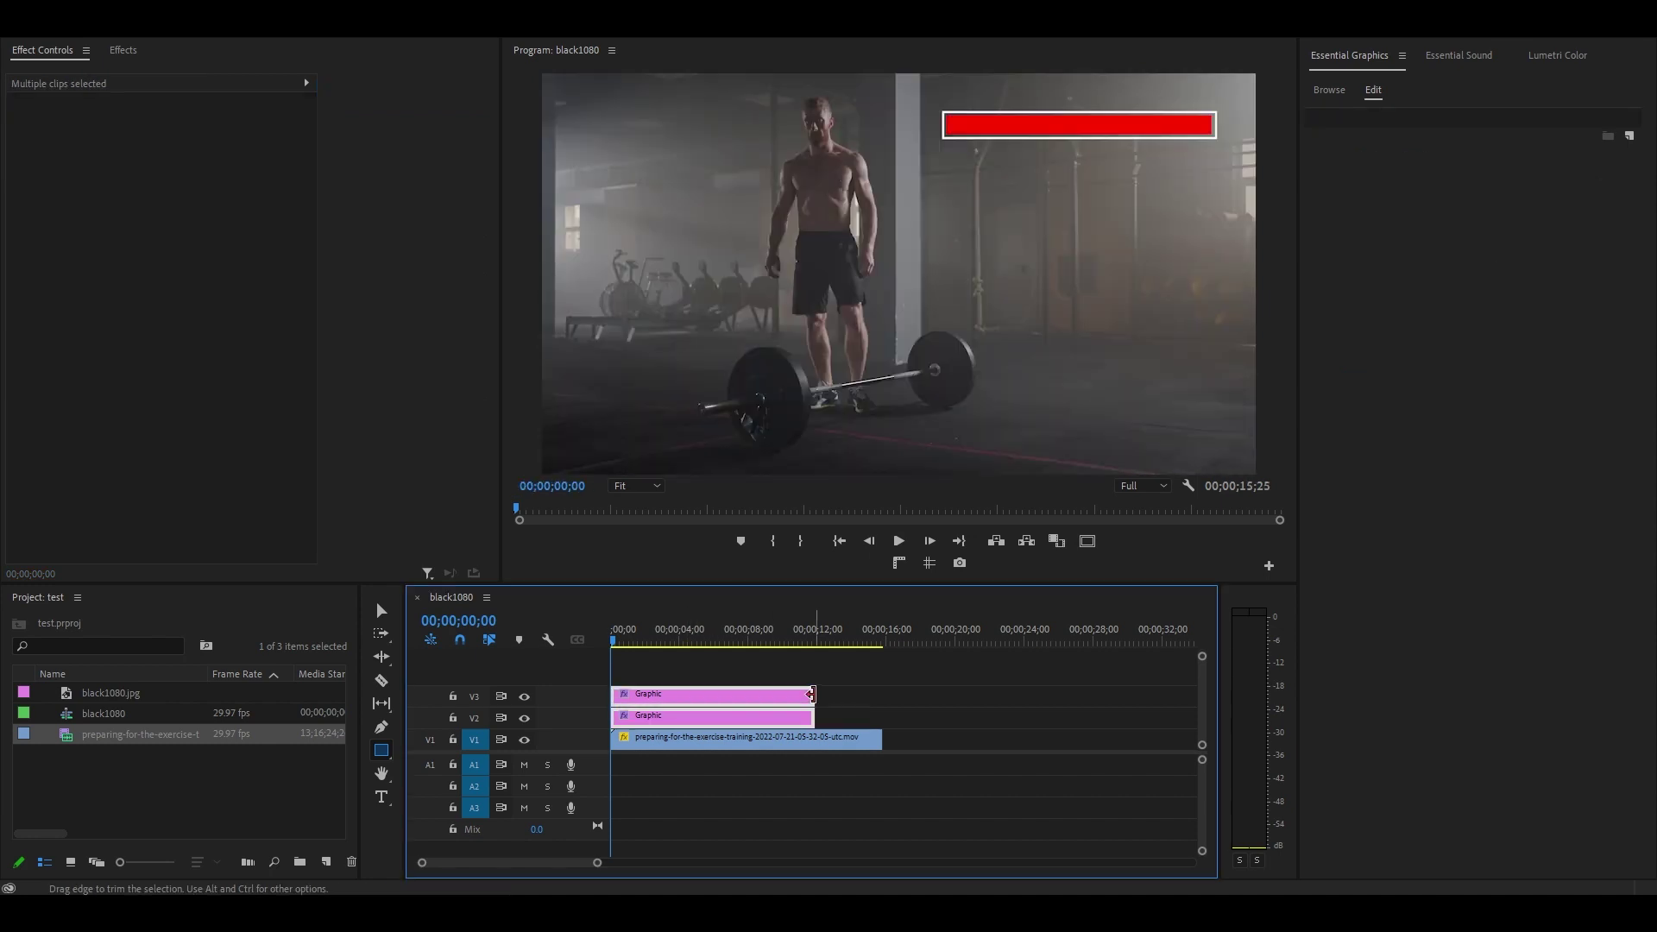
left_click(124, 51)
left_click(78, 73)
type("crop")
left_click_drag(76, 197, 684, 692)
Step: Keyframe the red bar's Crop Right at 6% at the start, then begin entering 44% near 11 seconds
left_click(54, 51)
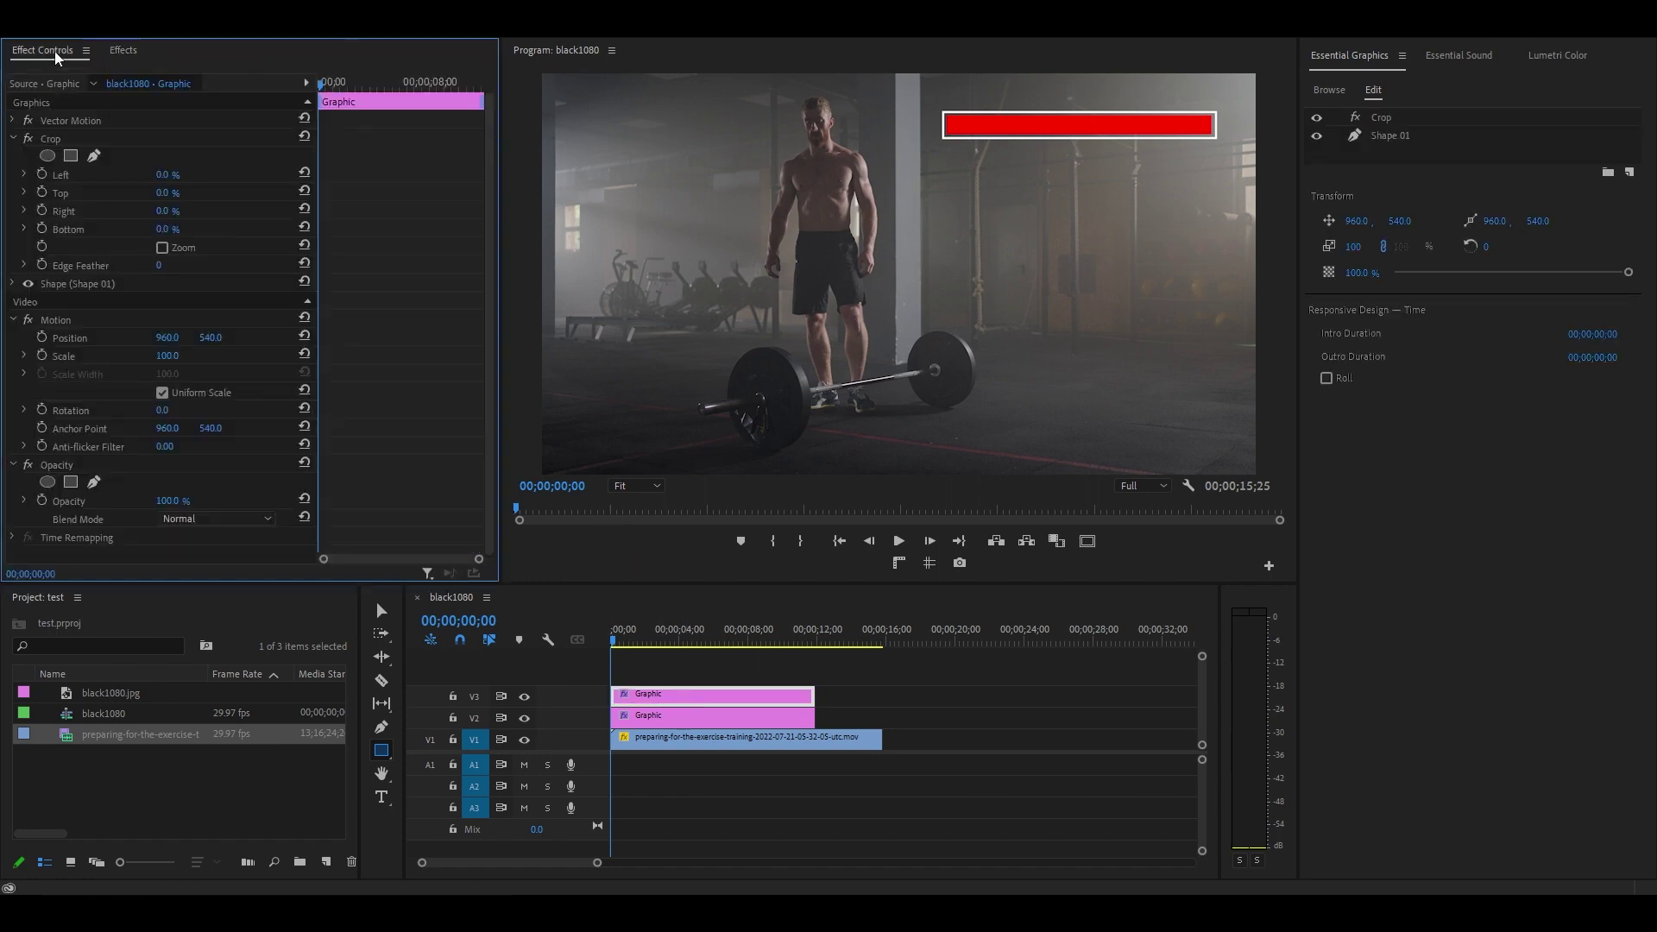
left_click(43, 210)
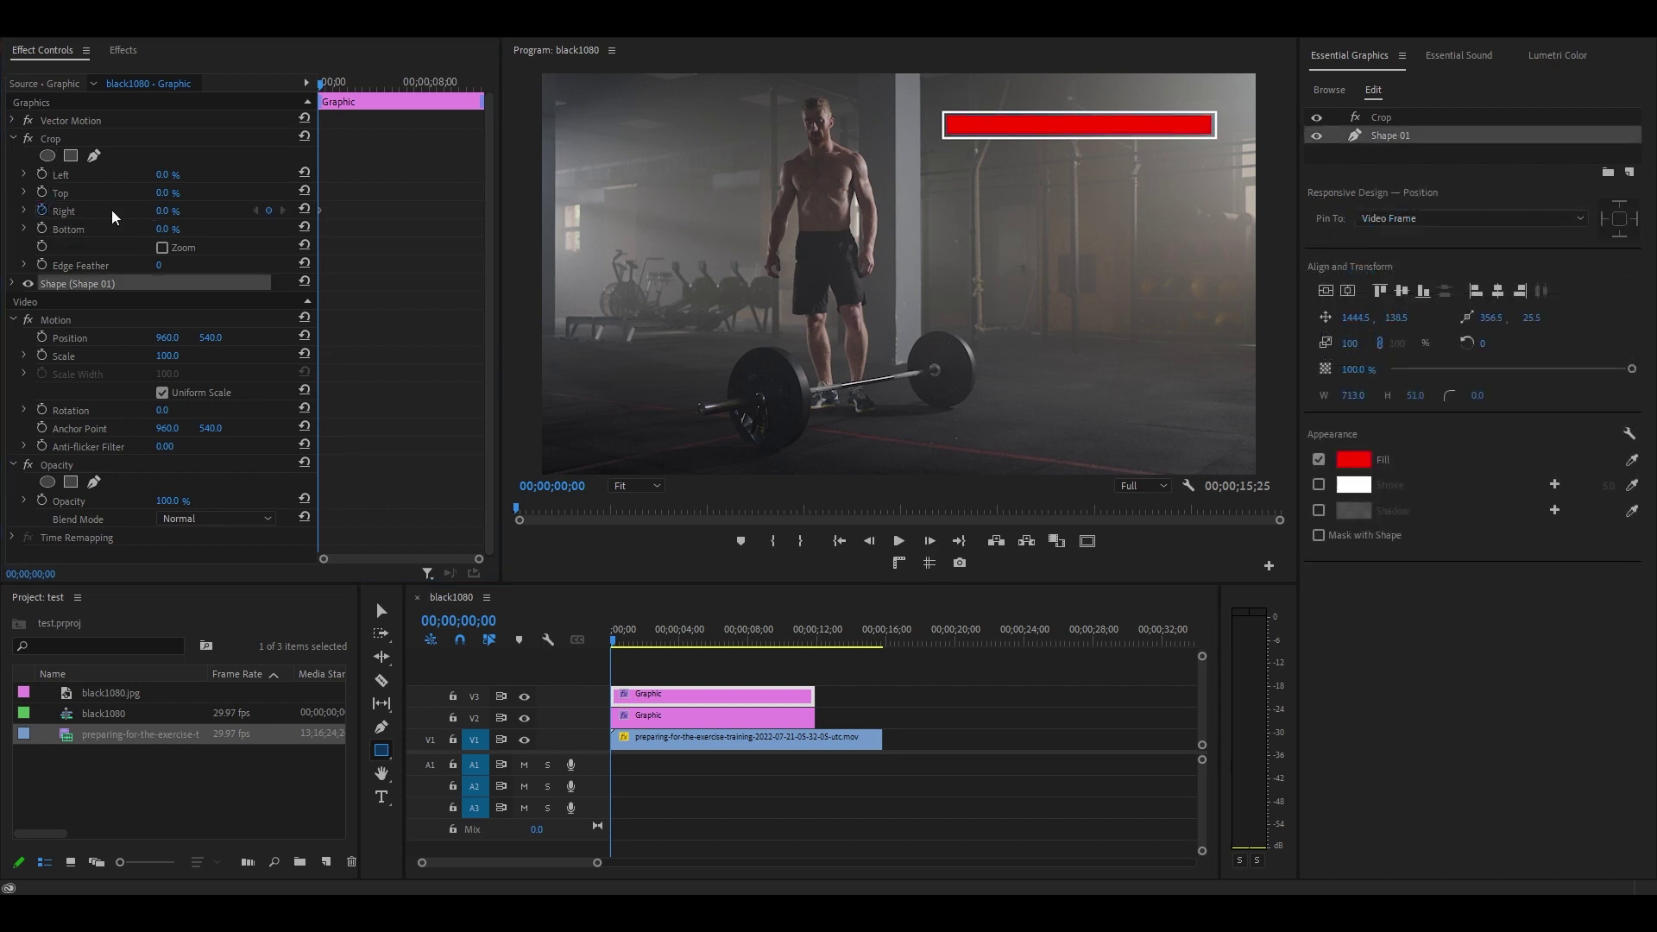
left_click(162, 211)
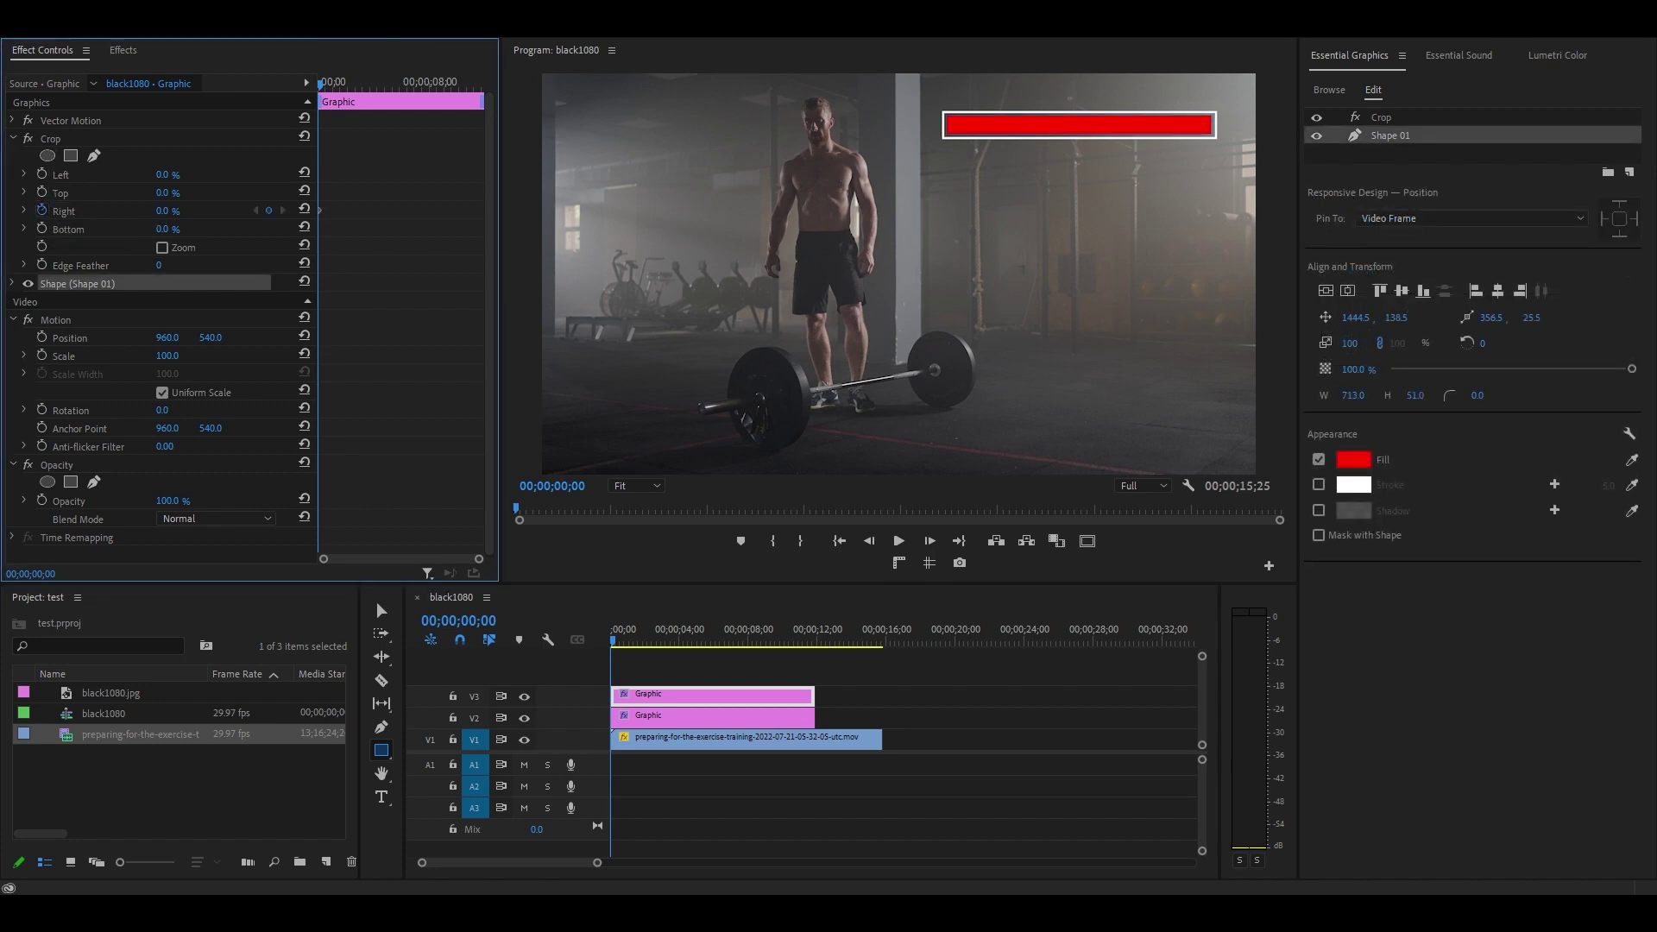
left_click_drag(166, 212, 173, 211)
left_click_drag(331, 84, 478, 120)
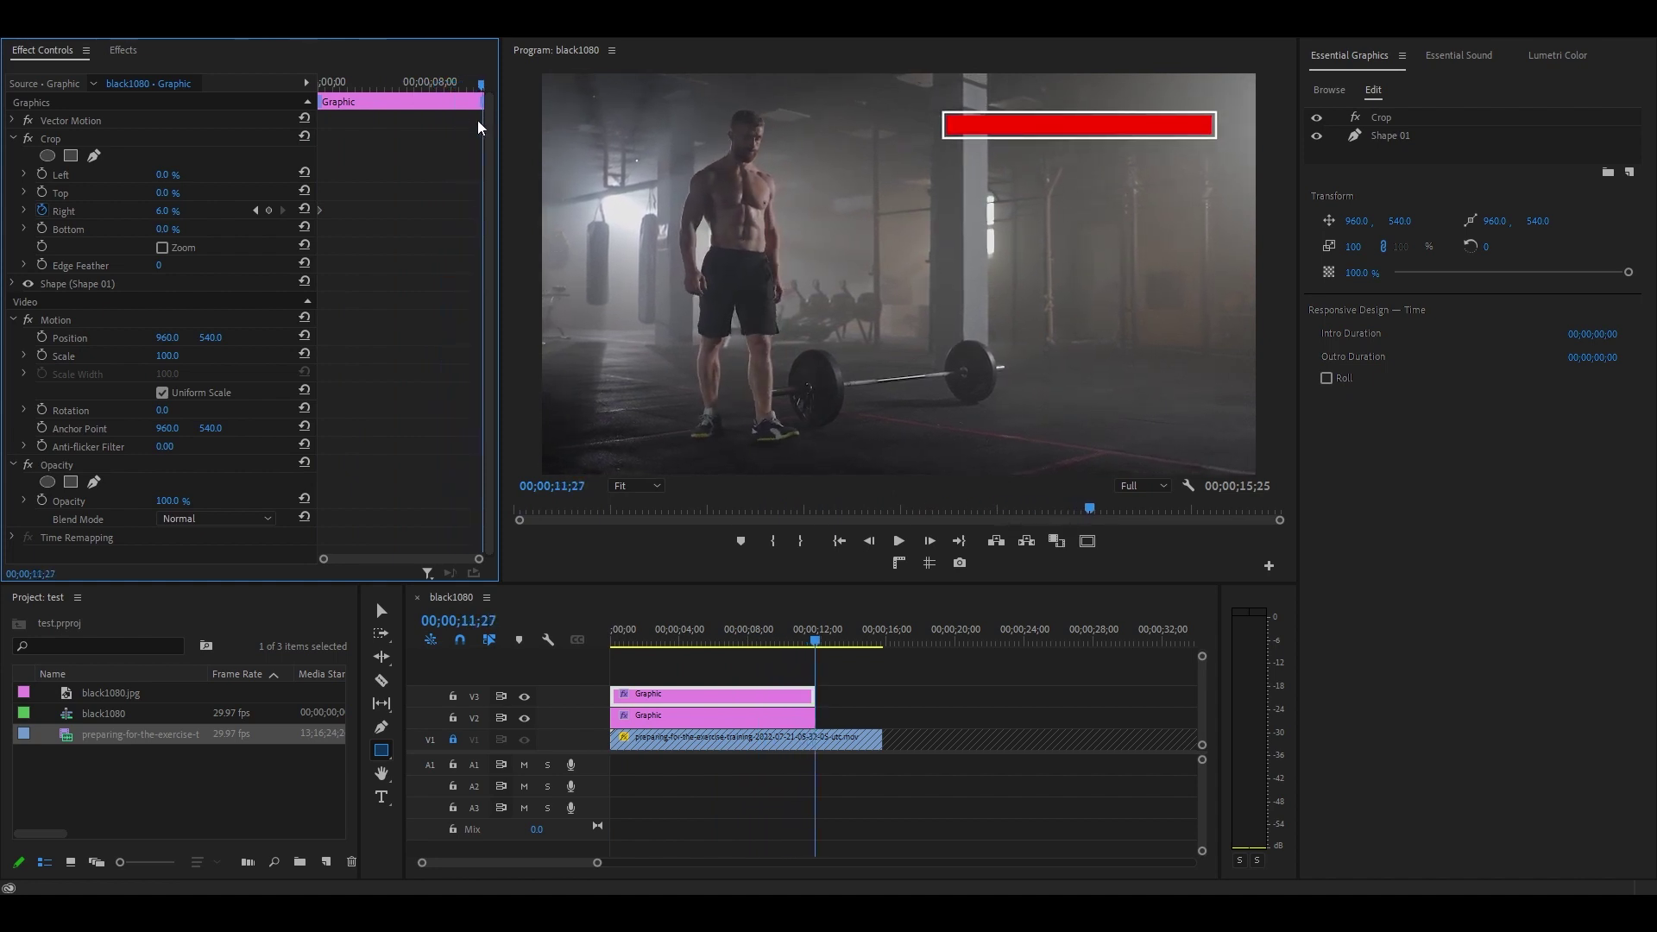
left_click(166, 210)
type("44")
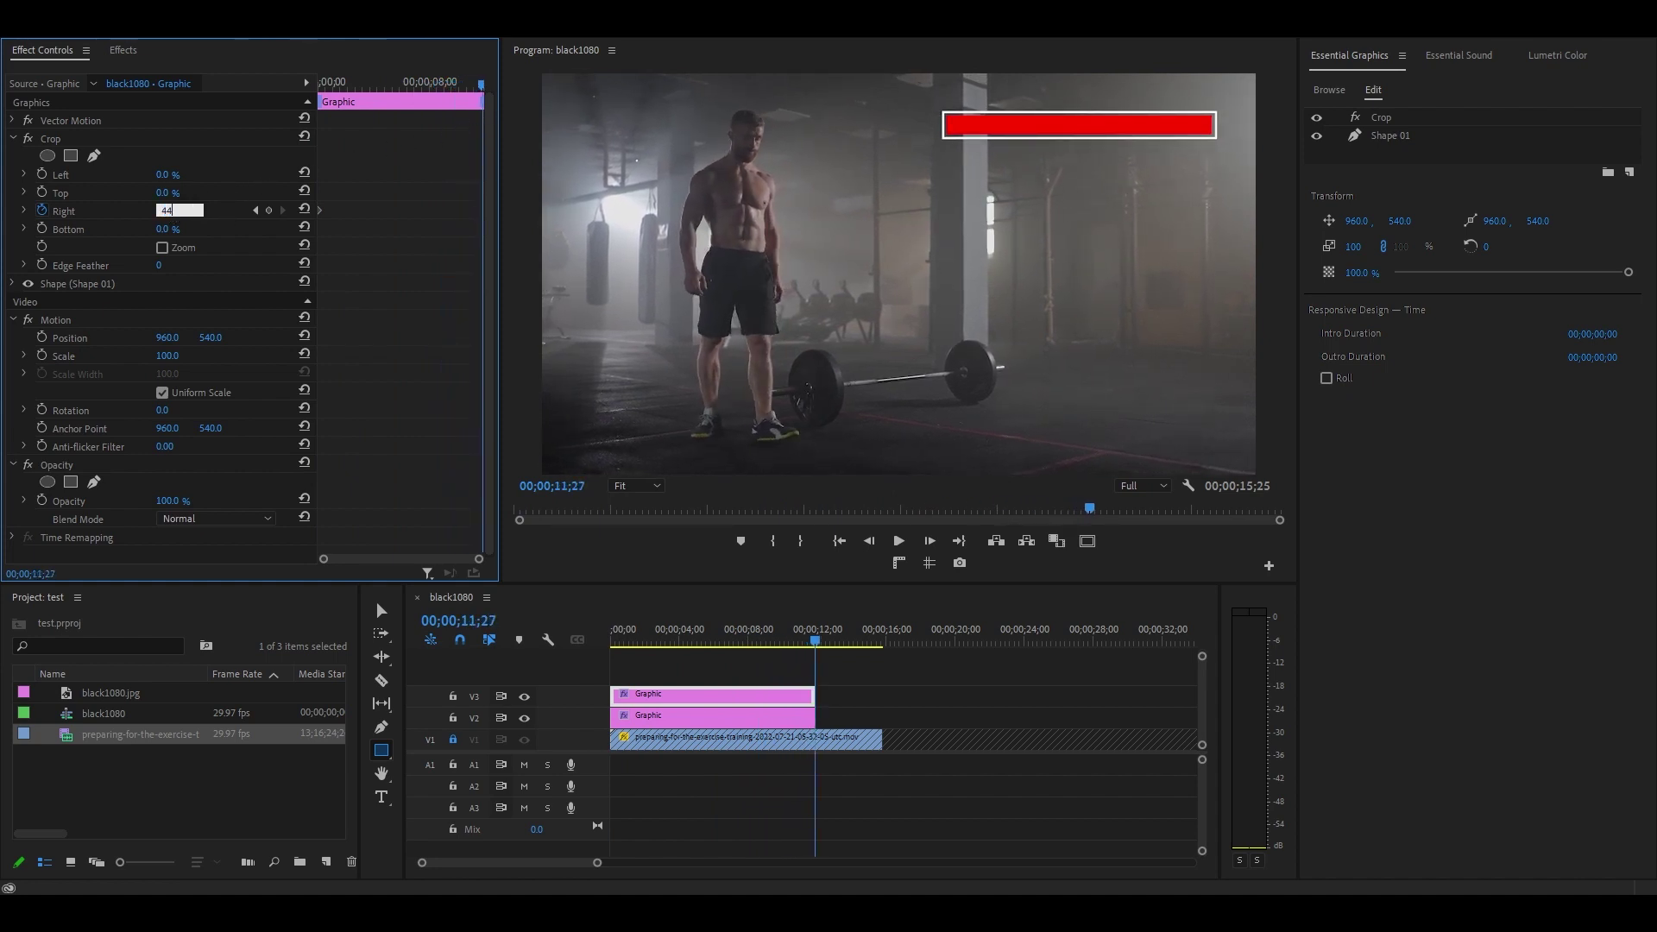